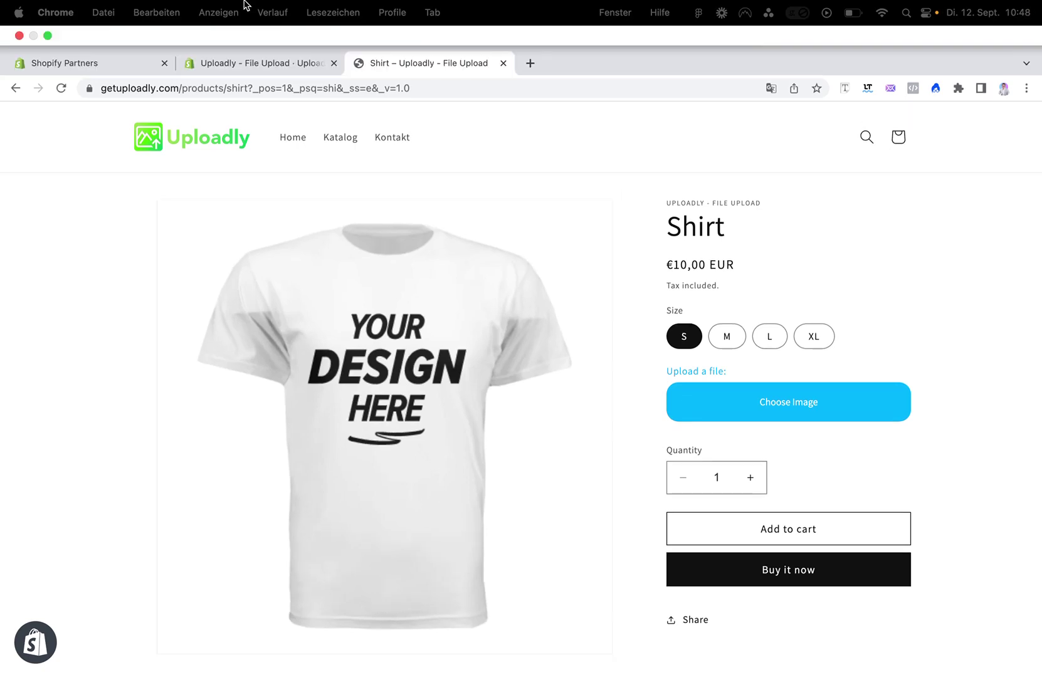
Switch from the Shirt product page to the Uploadly admin to reach Field 2's setup.
{"action": "left_click", "coordinate": [288, 47]}
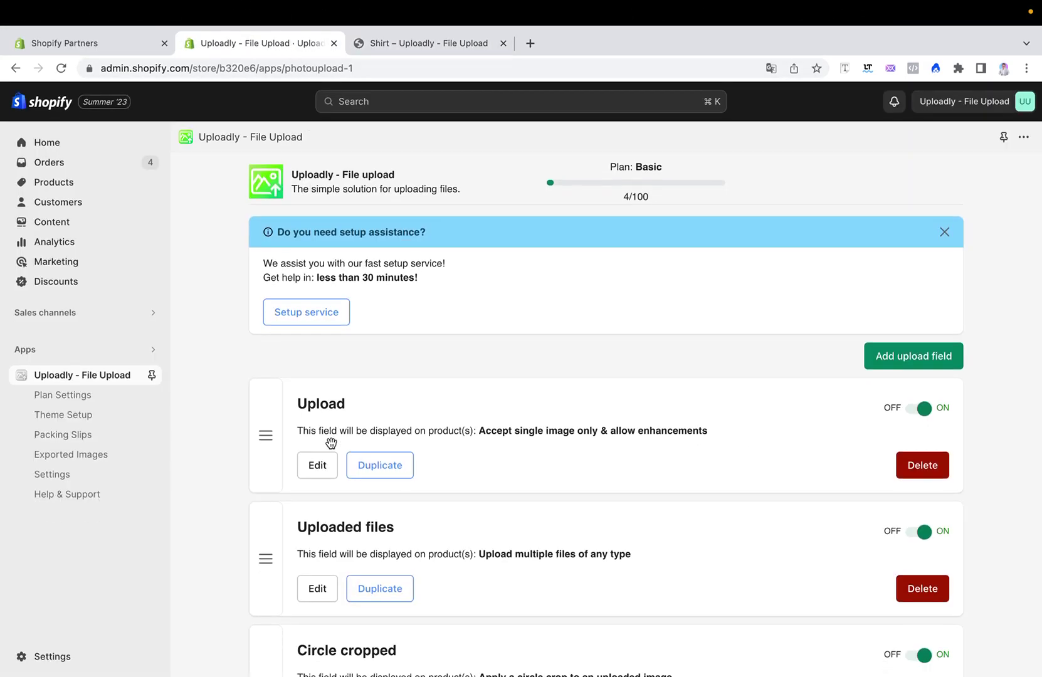
{"action": "scroll", "coordinate": [331, 443], "scroll_direction": "down", "scroll_amount": 10}
{"action": "scroll", "coordinate": [332, 443], "scroll_direction": "down", "scroll_amount": 3}
{"action": "scroll", "coordinate": [331, 443], "scroll_direction": "down", "scroll_amount": 5}
{"action": "scroll", "coordinate": [332, 443], "scroll_direction": "down", "scroll_amount": 5}
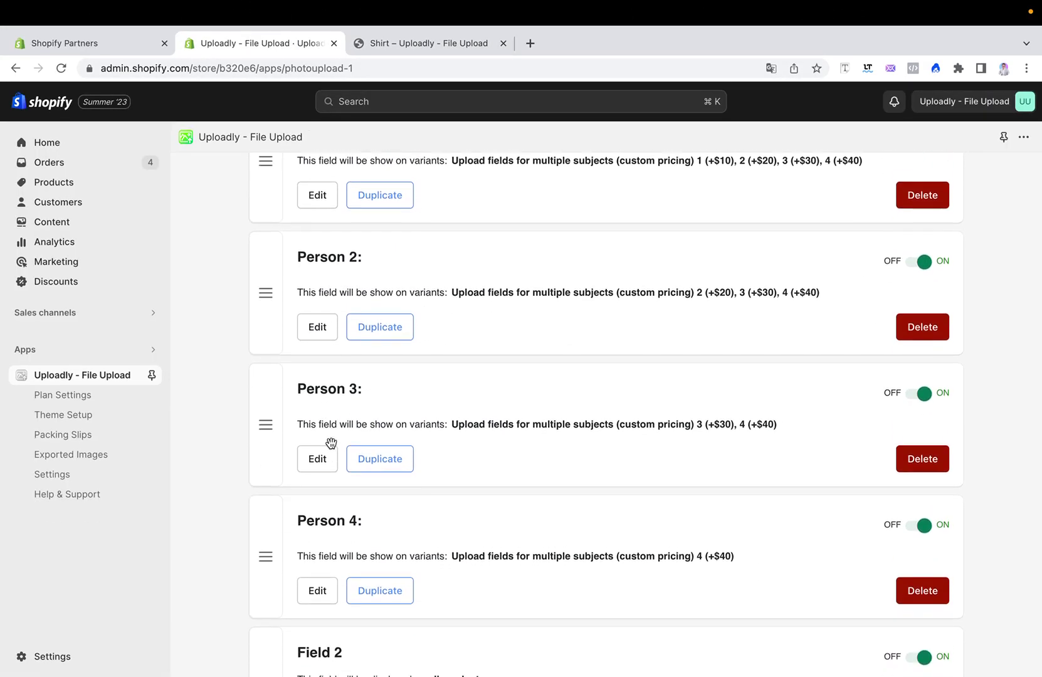
{"action": "scroll", "coordinate": [331, 440], "scroll_direction": "down", "scroll_amount": 3}
Open Field 2's setup and expand its Behavior settings.
{"action": "left_click", "coordinate": [318, 507]}
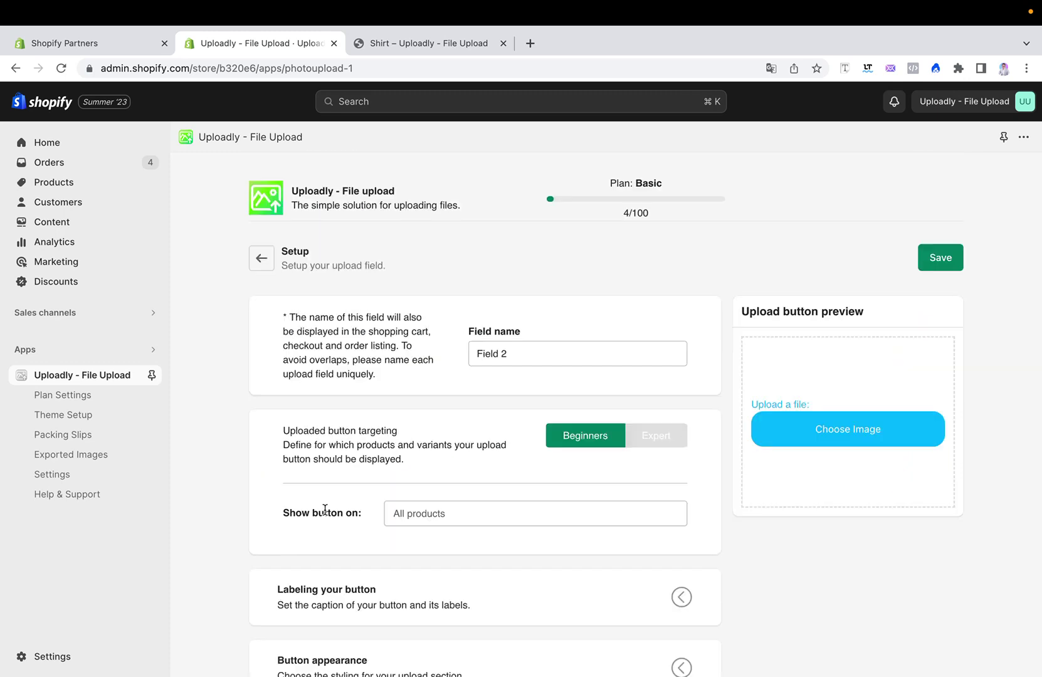
{"action": "scroll", "coordinate": [326, 512], "scroll_direction": "down", "scroll_amount": 3}
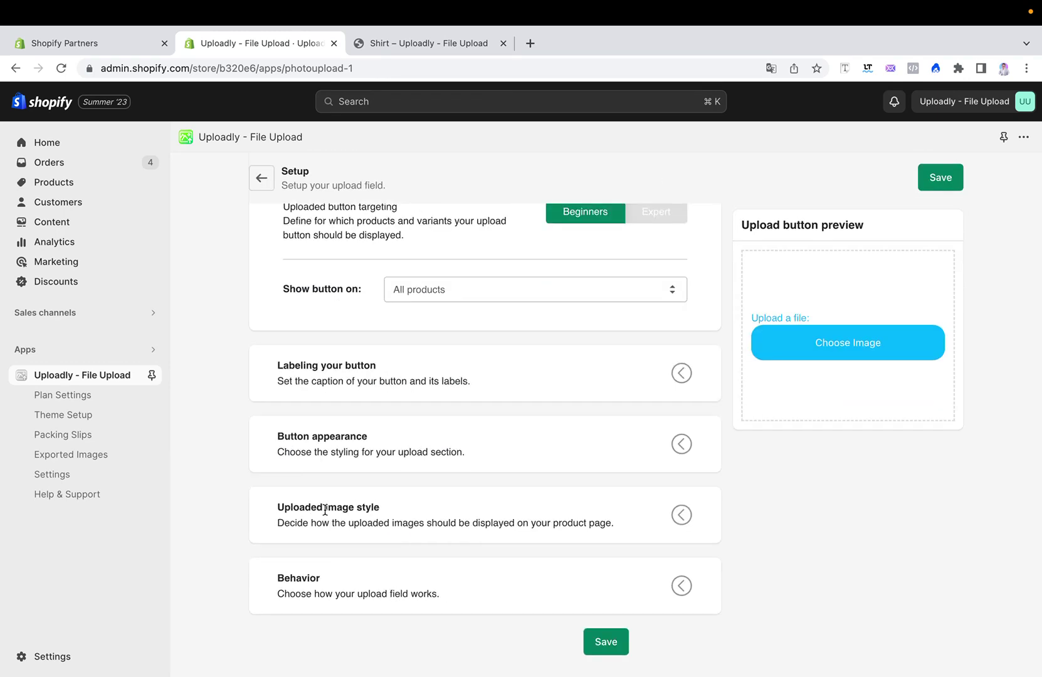
{"action": "left_click", "coordinate": [680, 586]}
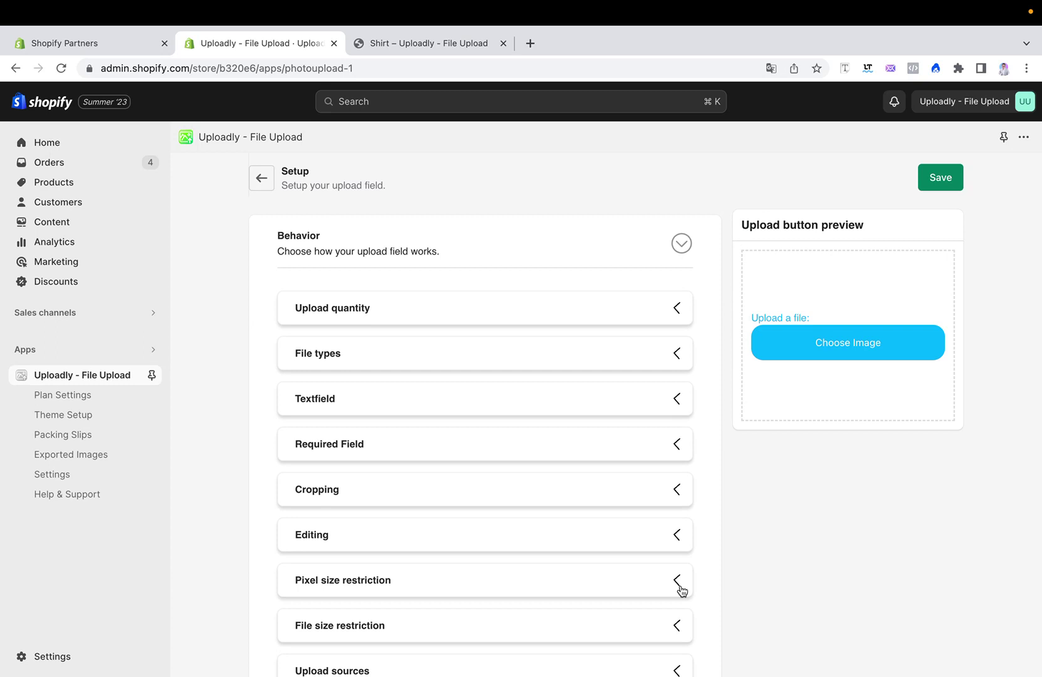
{"action": "scroll", "coordinate": [531, 411], "scroll_direction": "down", "scroll_amount": 1}
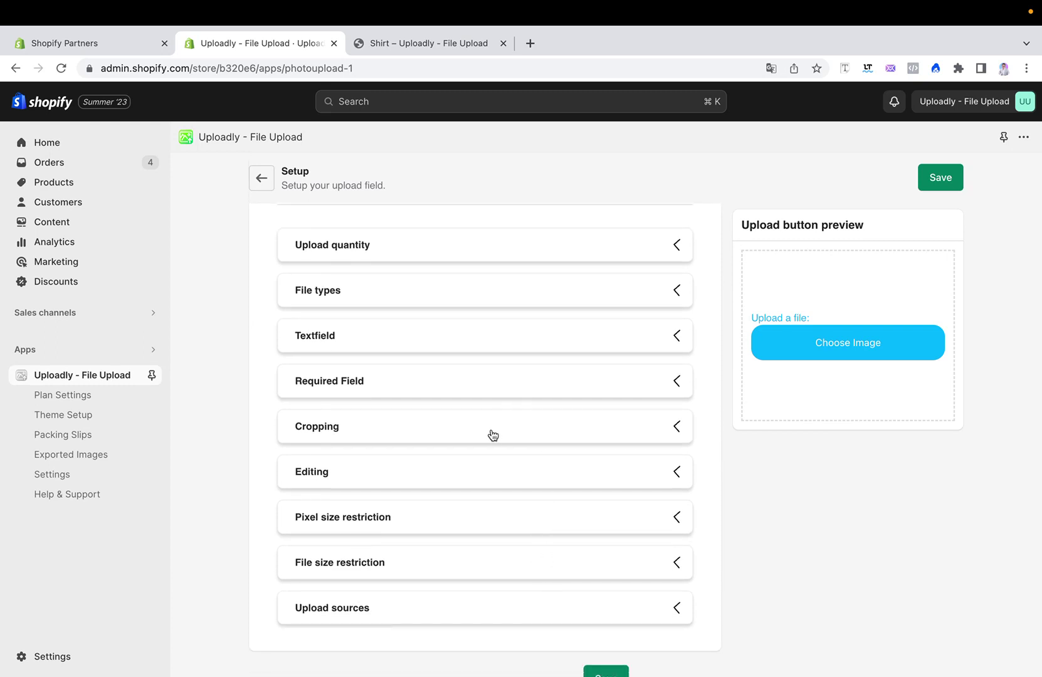
Turn on circle cropping with 'Show cropping tool directly after upload', save, and reload Shirt.
{"action": "left_click", "coordinate": [626, 431]}
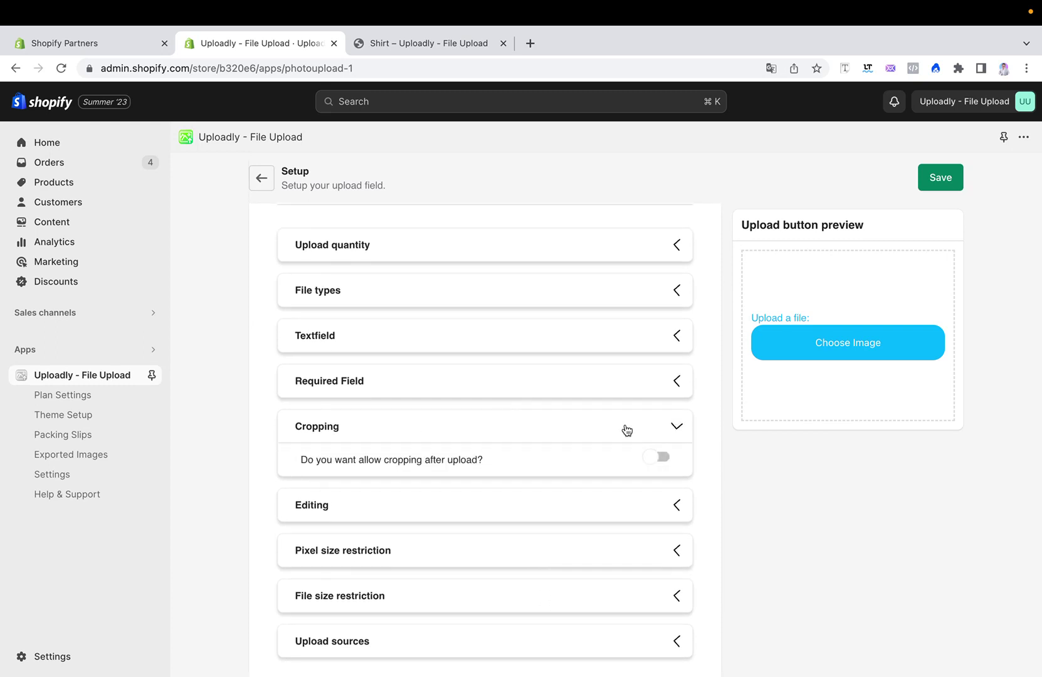
{"action": "left_click", "coordinate": [661, 449]}
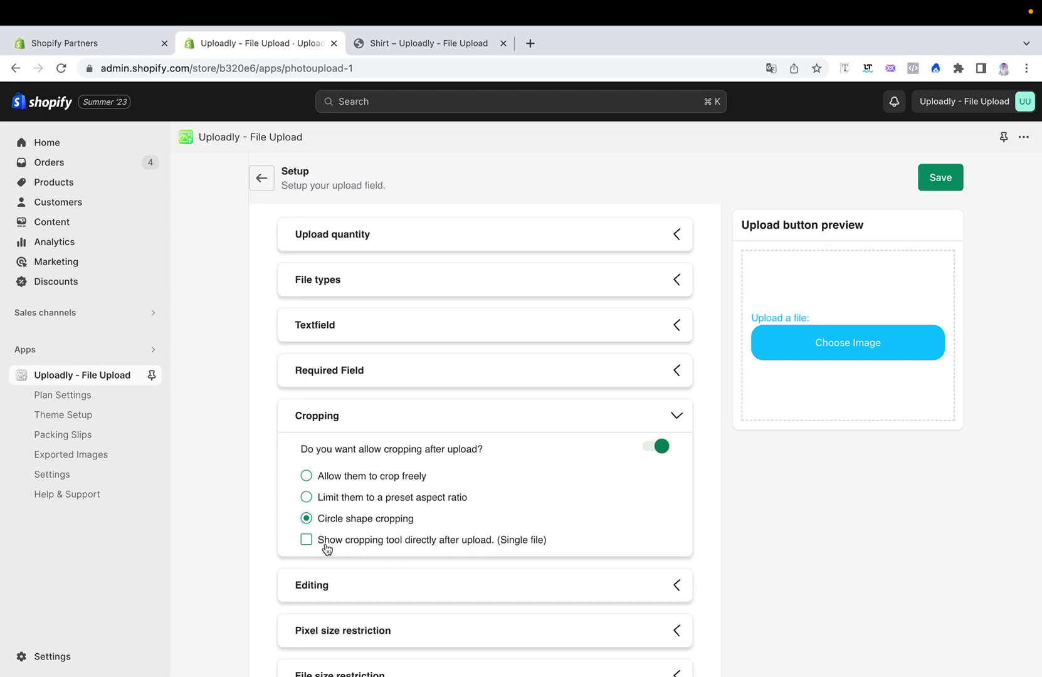
{"action": "left_click", "coordinate": [307, 540]}
{"action": "left_click", "coordinate": [936, 180]}
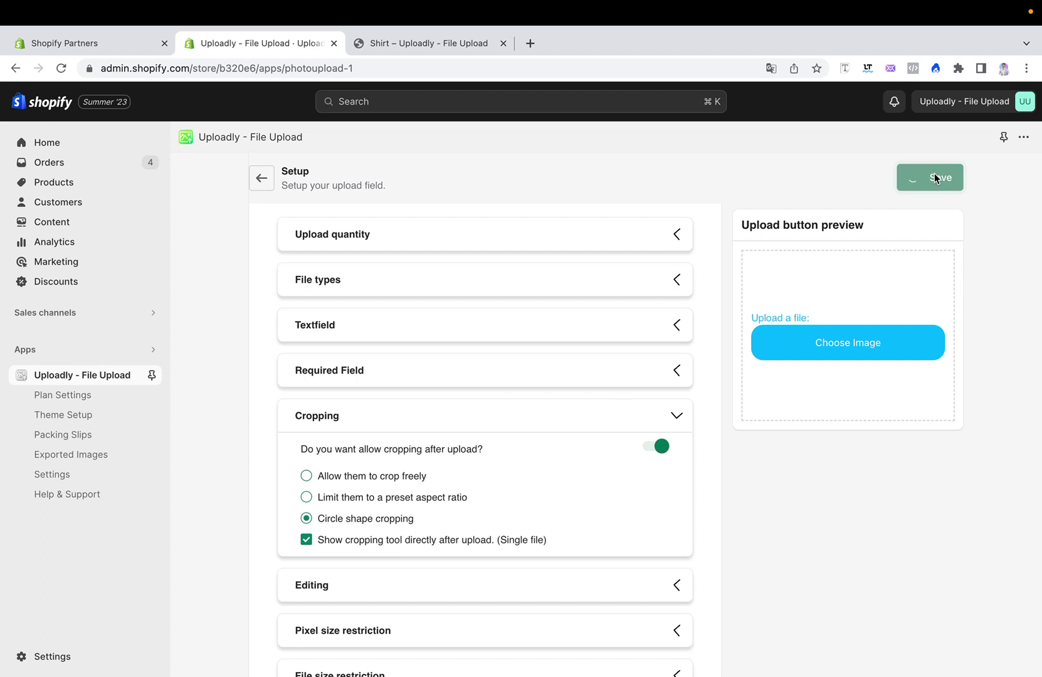
{"action": "left_click", "coordinate": [483, 51]}
{"action": "left_click", "coordinate": [61, 68]}
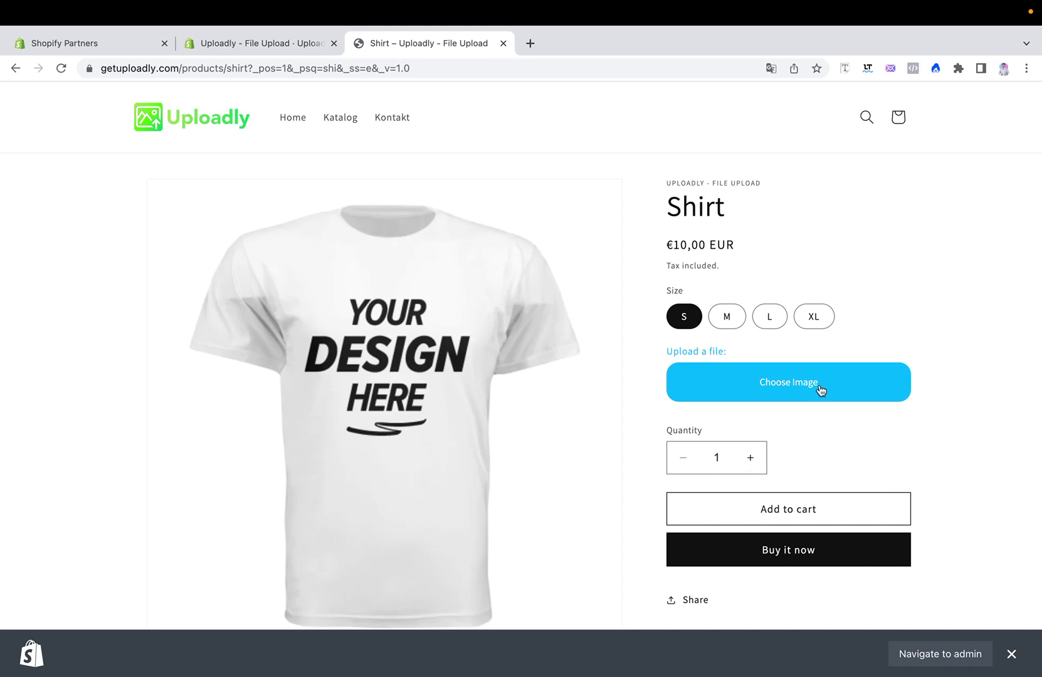
Choose Fish.jpg from local files as the Shirt product's upload image.
{"action": "left_click", "coordinate": [820, 385]}
{"action": "left_click", "coordinate": [669, 429]}
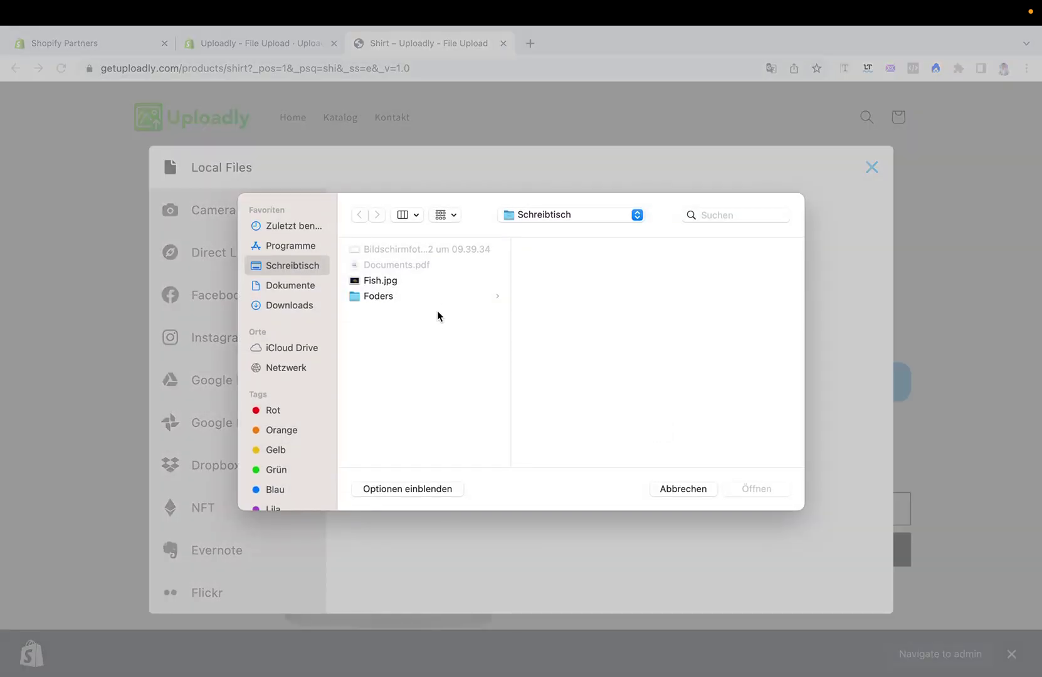
{"action": "left_click", "coordinate": [425, 280]}
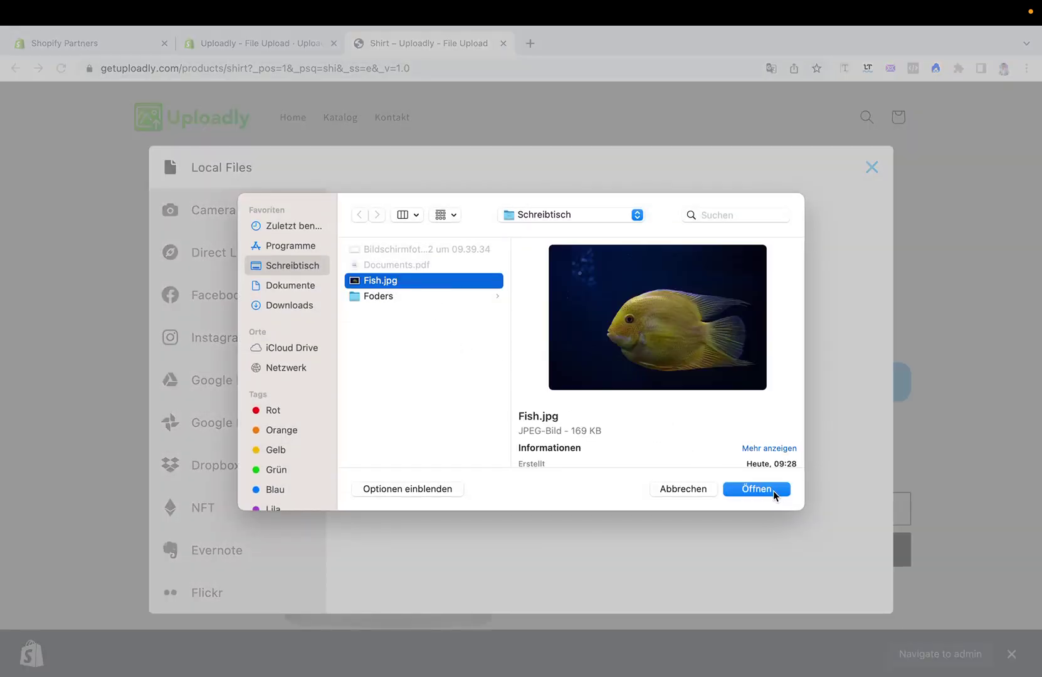
{"action": "left_click", "coordinate": [769, 491]}
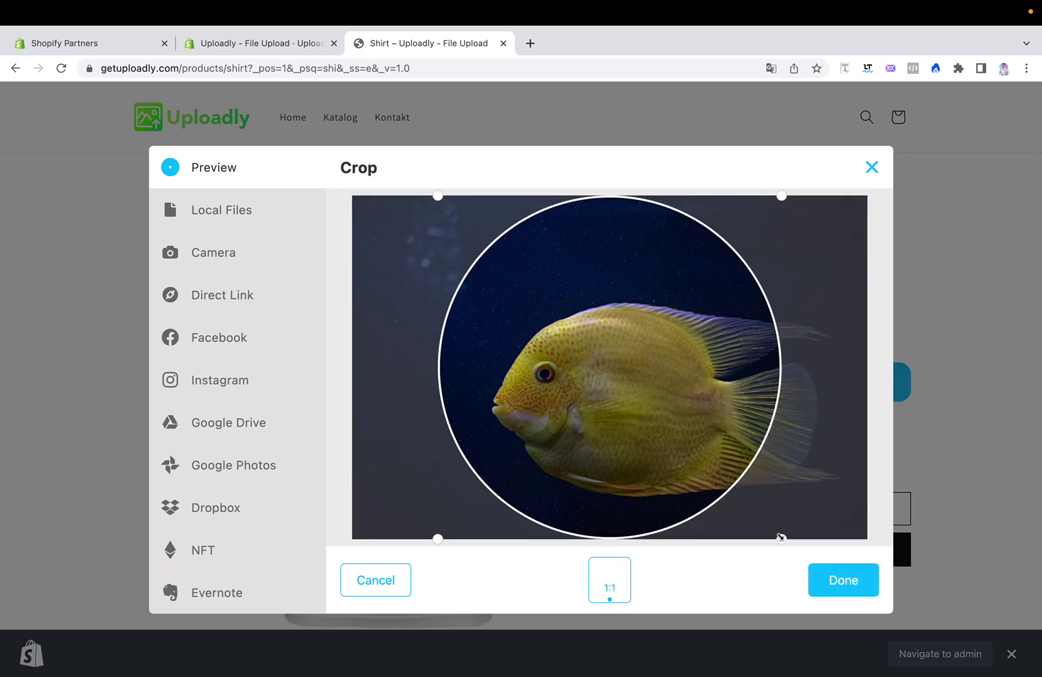
Shrink the crop circle onto the fish's head, apply it, and add the file.
{"action": "left_click_drag", "start_coordinate": [781, 538], "coordinate": [707, 464]}
{"action": "mouse_move", "coordinate": [608, 328]}
{"action": "left_mouse_down"}
{"action": "mouse_move", "coordinate": [549, 370]}
{"action": "mouse_move", "coordinate": [644, 409]}
{"action": "left_mouse_up"}
{"action": "left_click", "coordinate": [863, 582]}
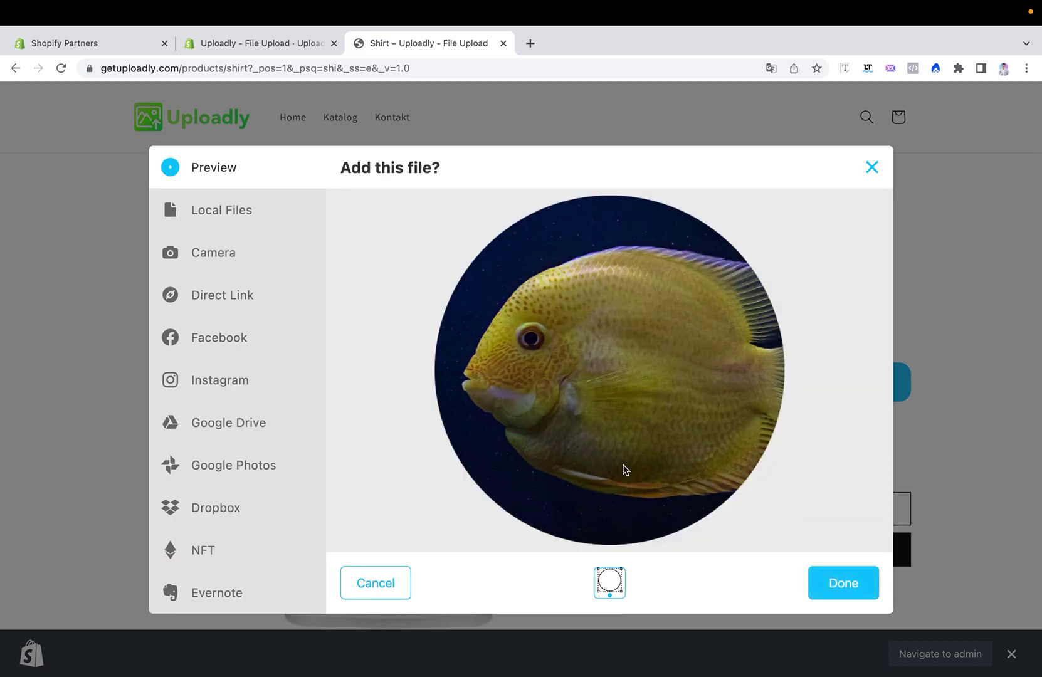
{"action": "left_click", "coordinate": [848, 580]}
{"action": "scroll", "coordinate": [853, 442], "scroll_direction": "down", "scroll_amount": 1}
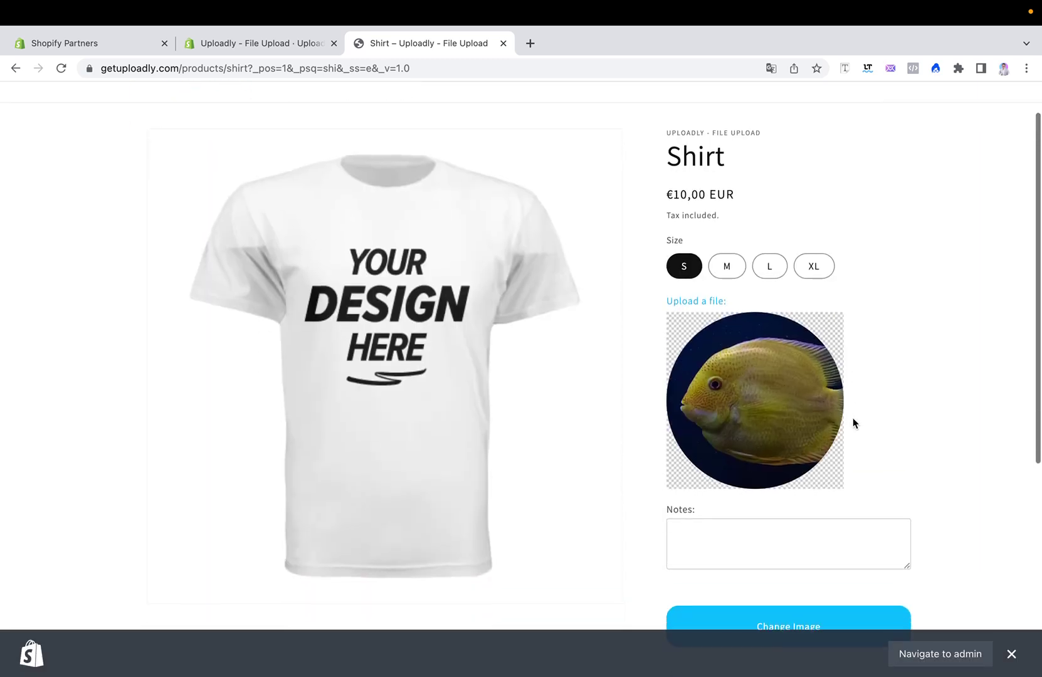
{"action": "scroll", "coordinate": [757, 383], "scroll_direction": "up", "scroll_amount": 1}
{"action": "scroll", "coordinate": [794, 281], "scroll_direction": "up", "scroll_amount": 1}
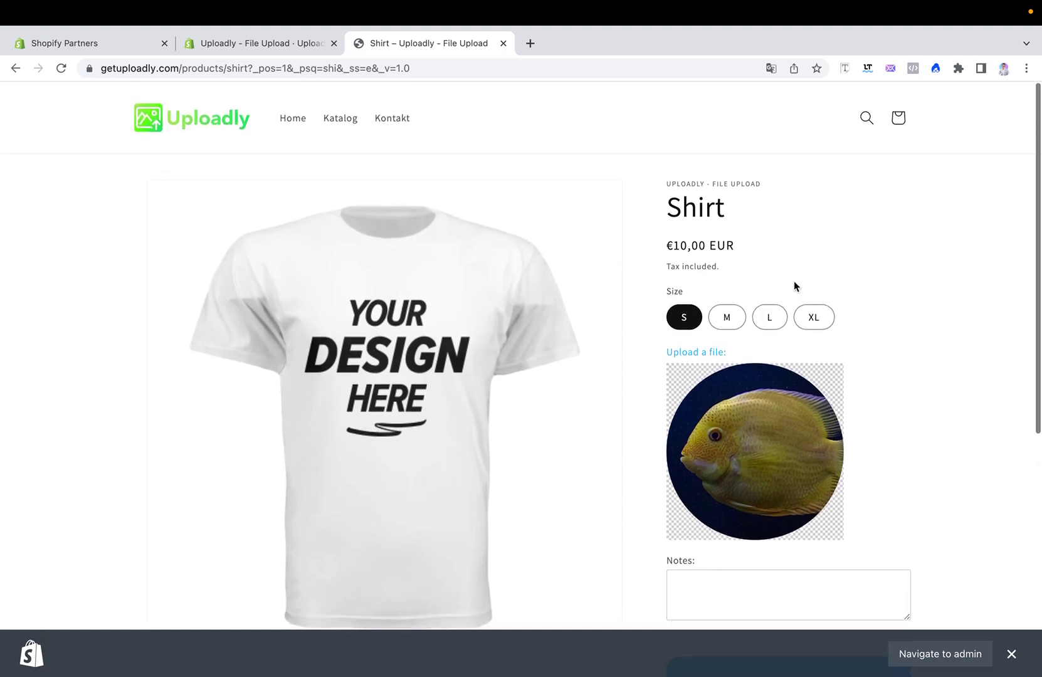